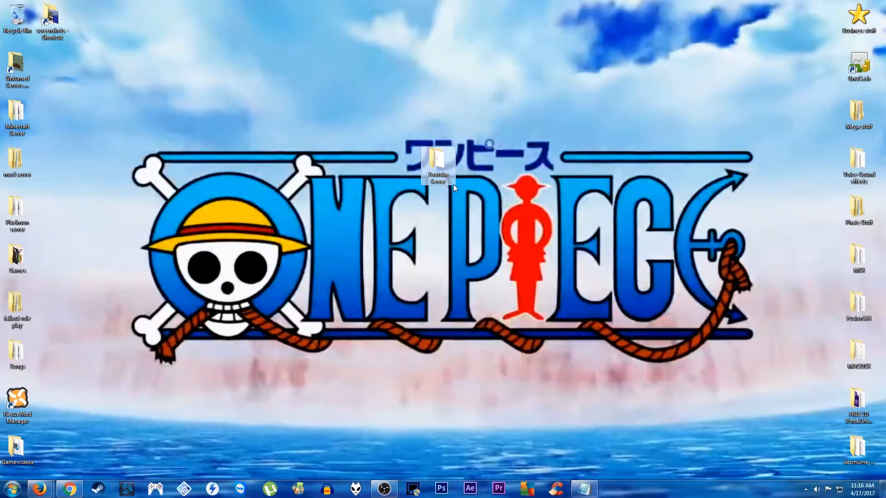
Open the Youtube Server folder on the desktop to view its contents, and close it again
double_click(439, 166)
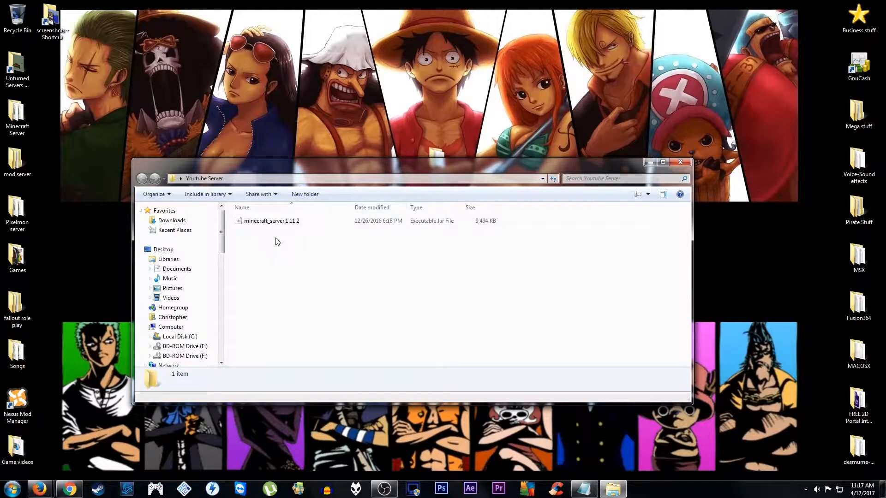
click(680, 163)
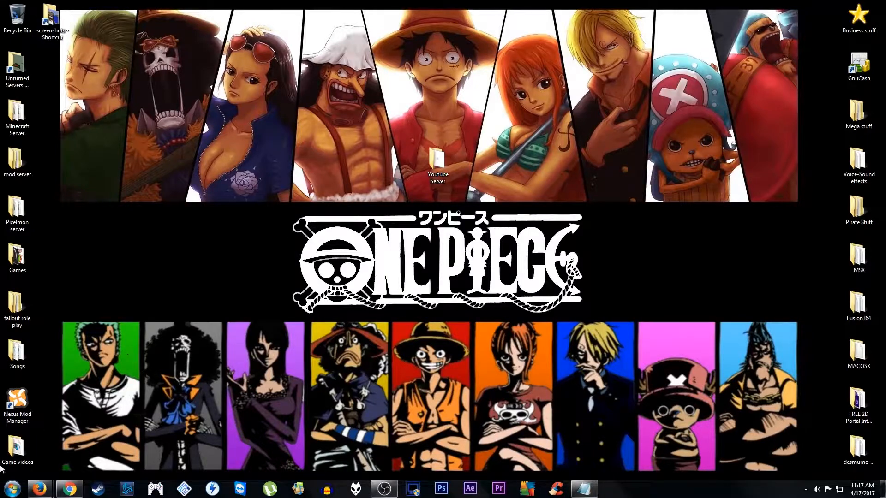
Open Command Prompt and run ipconfig to look up the computer's network addresses
click(13, 489)
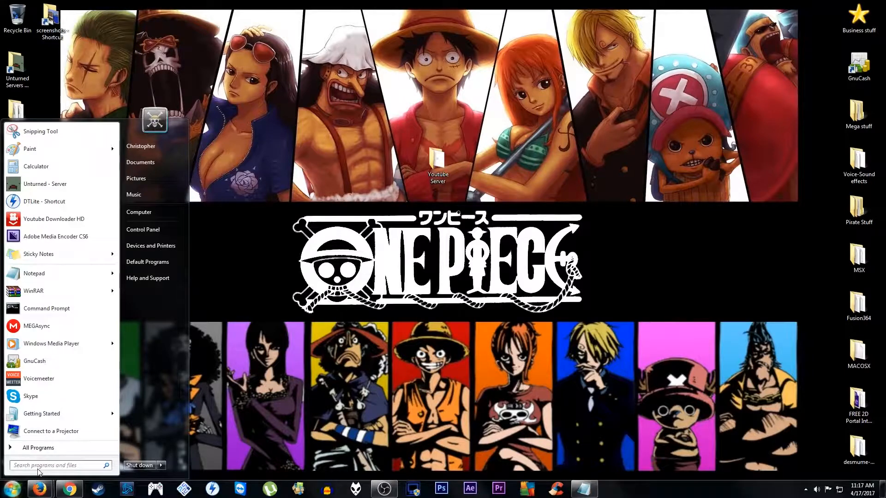
text(co)
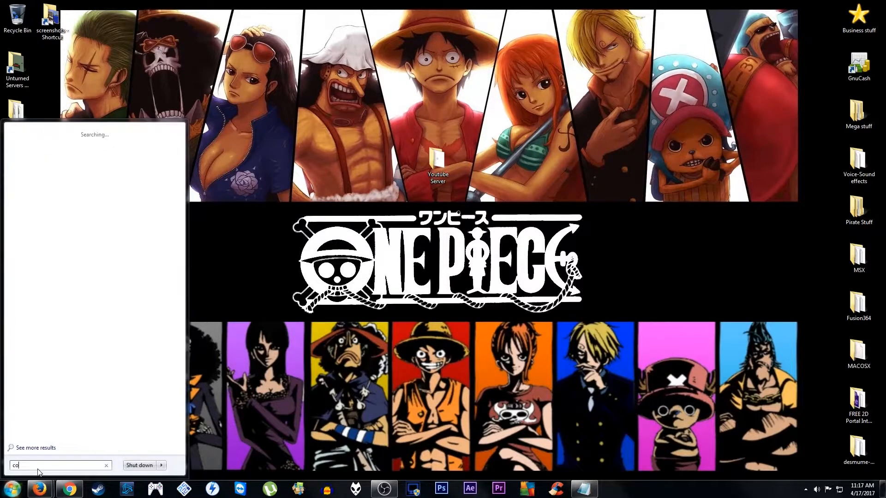
text(mmand)
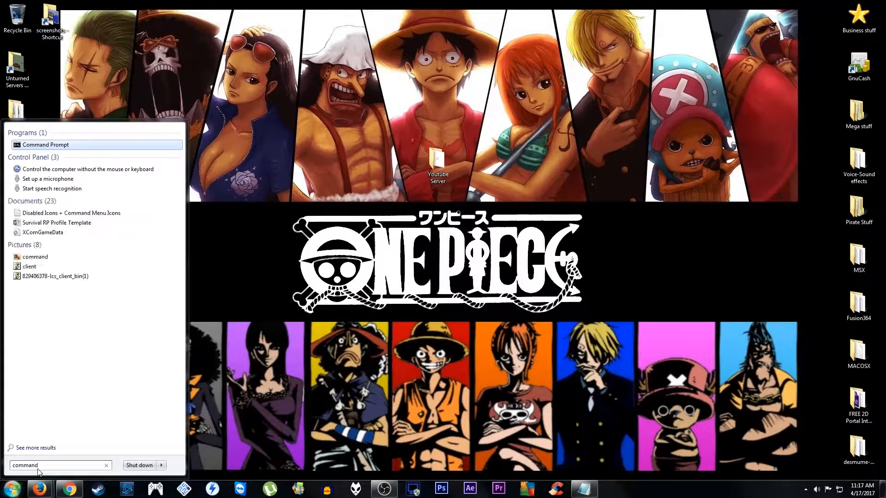
key(Return)
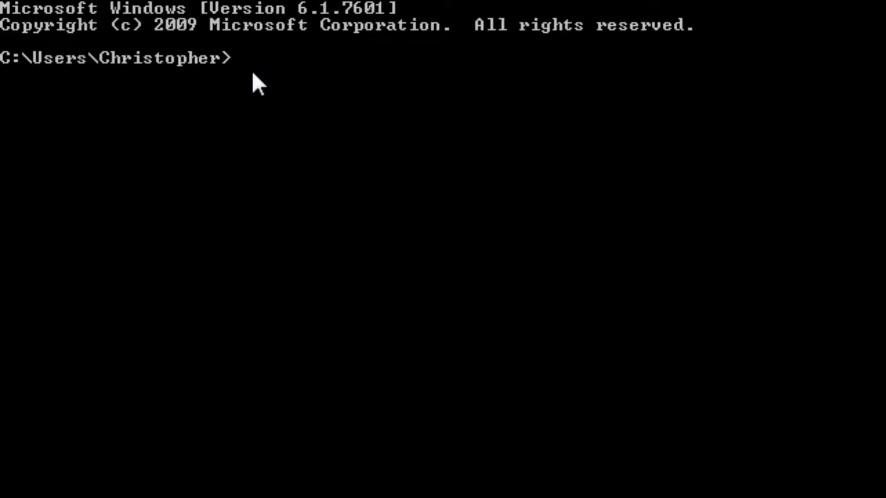
text(config)
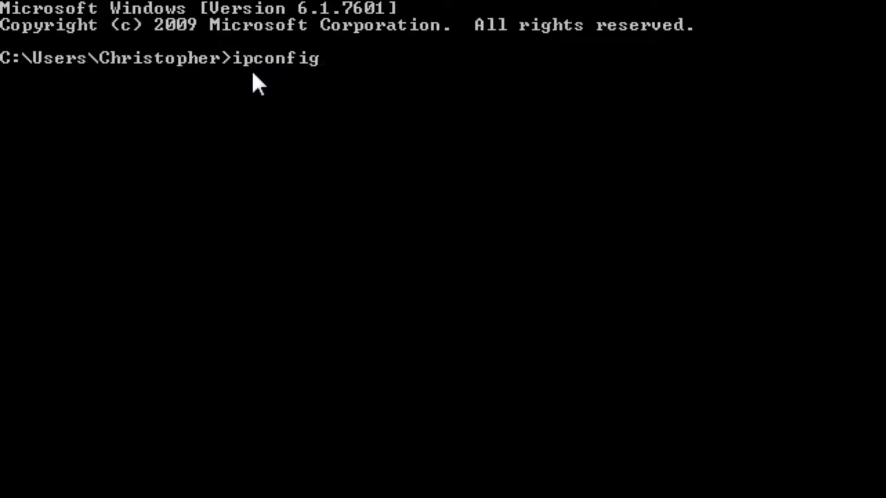
key(Return)
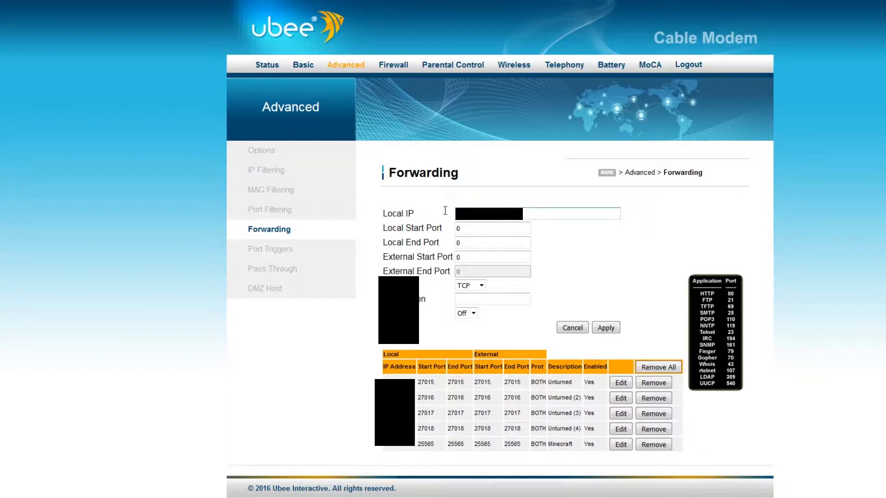
Set both the local start port and the local end port of the new forwarding rule to 25565
double_click(475, 226)
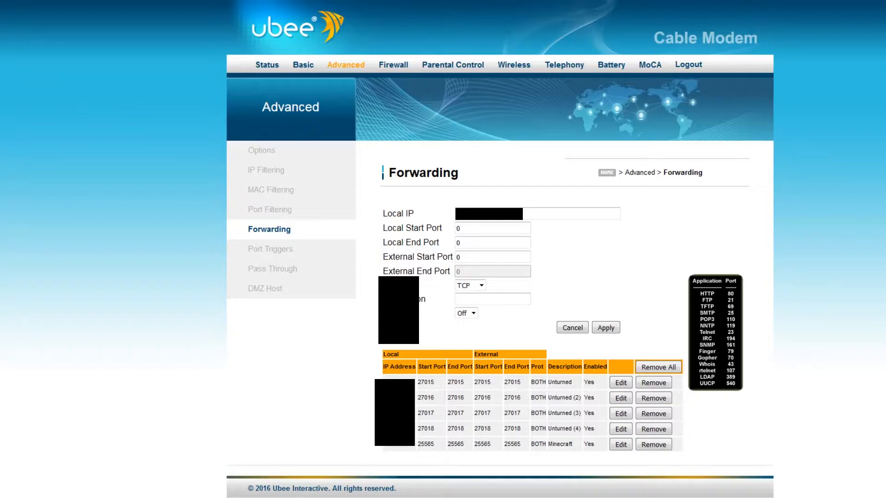
click(468, 227)
key(BackSpace)
text(25565)
key(BackSpace)
text(25565)
Set the forwarding rule's protocol to BOTH and enter Minecraft as its description
click(479, 286)
click(475, 298)
click(479, 297)
text(Minecraft)
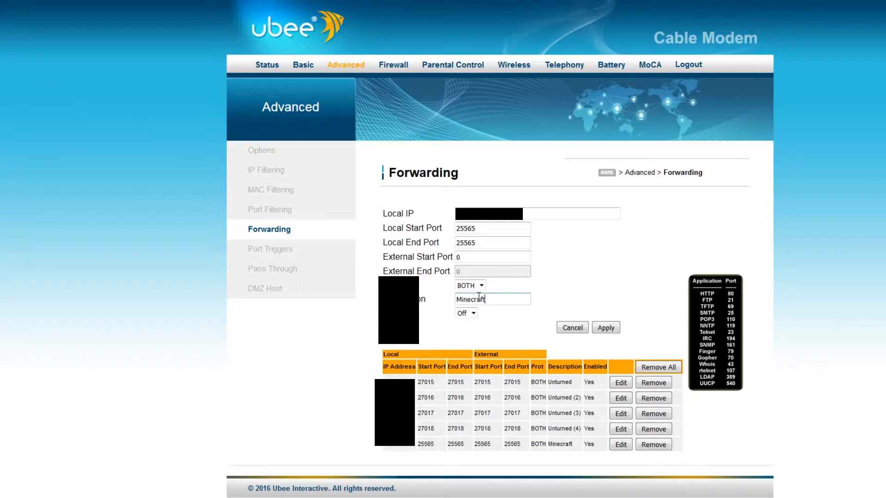
click(574, 273)
click(471, 333)
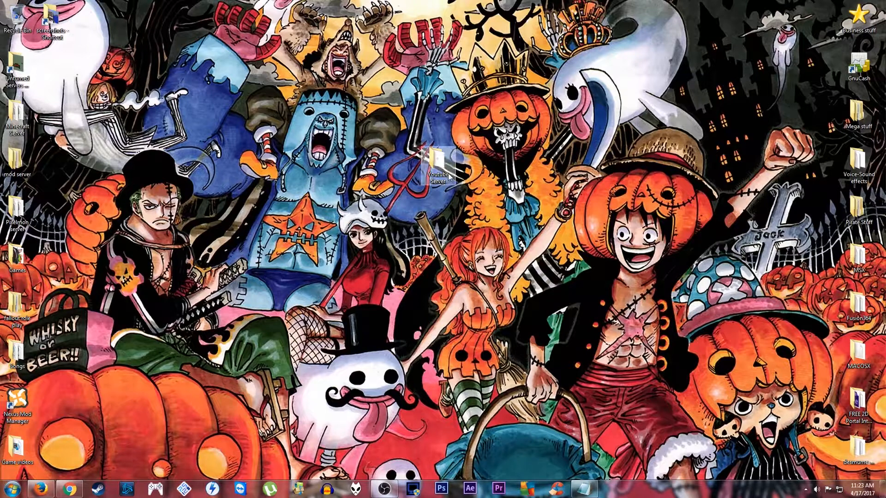
Run minecraft_server.1.11.2 from the Youtube Server folder on the desktop and look over the files it generates
double_click(438, 164)
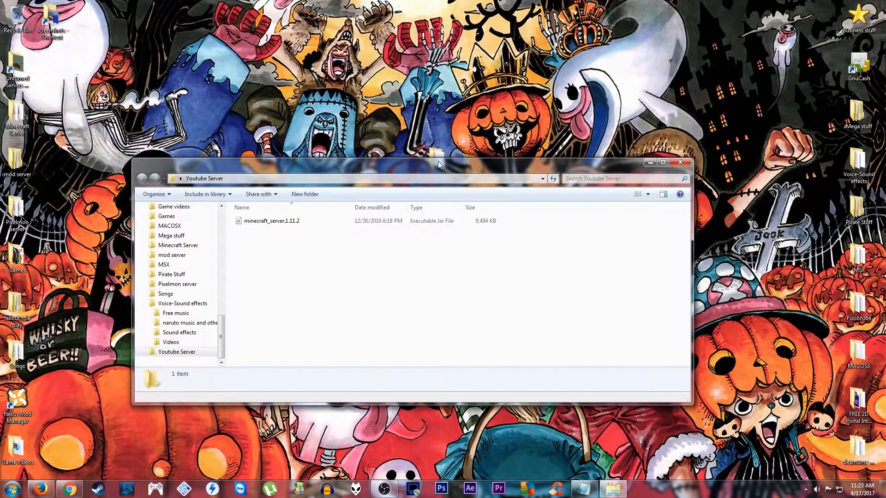
double_click(278, 221)
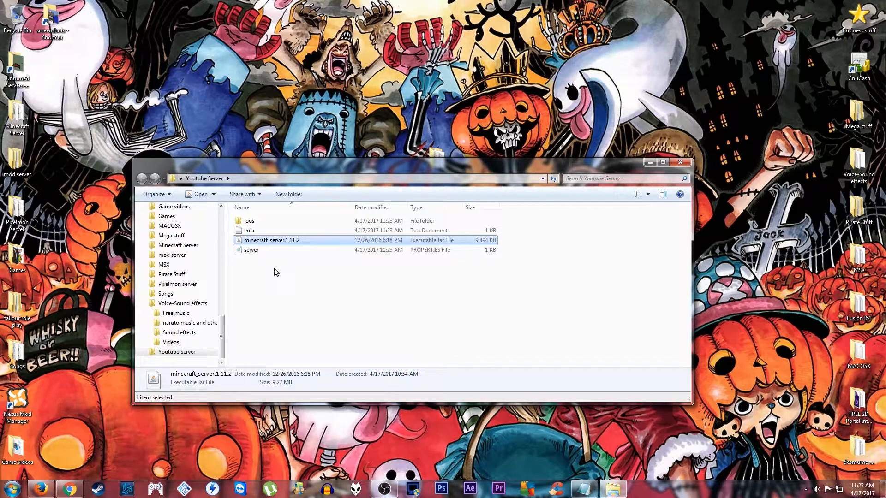
click(260, 250)
click(259, 232)
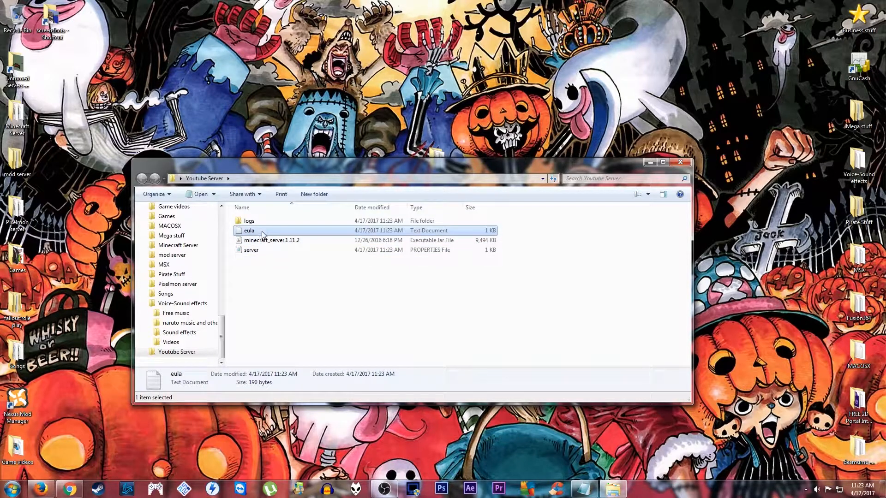
key(Up)
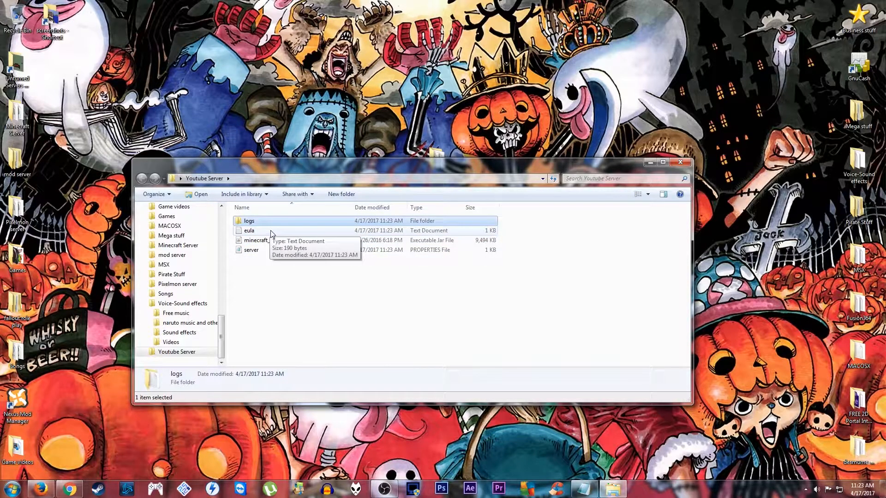
click(271, 231)
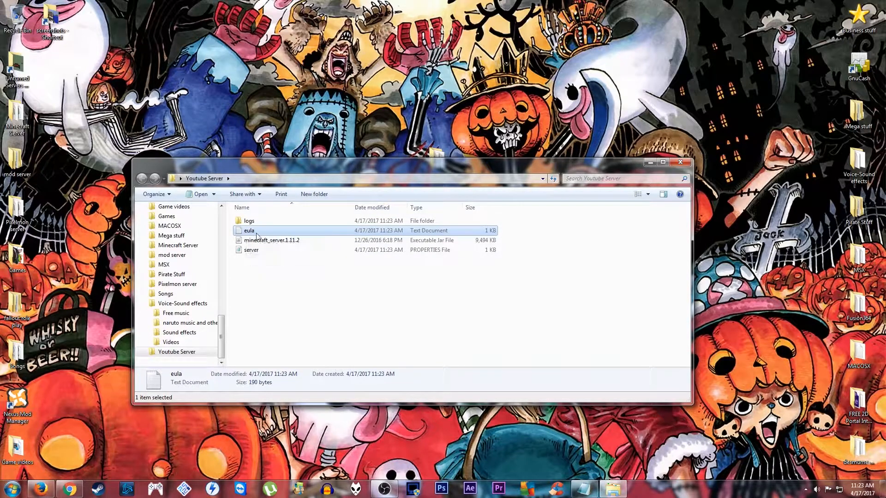
Accept the license agreement by changing the eula setting to True in the eula text file, then save and close the file
double_click(258, 232)
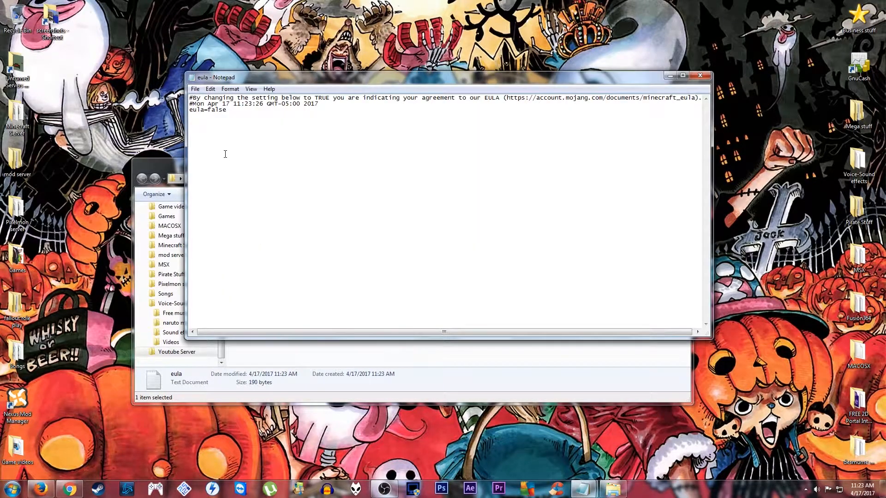
double_click(210, 111)
click(232, 110)
key(BackSpace)
key(BackSpace)
key(BackSpace)
key(BackSpace)
key(BackSpace)
text(True)
click(196, 89)
click(217, 123)
click(700, 75)
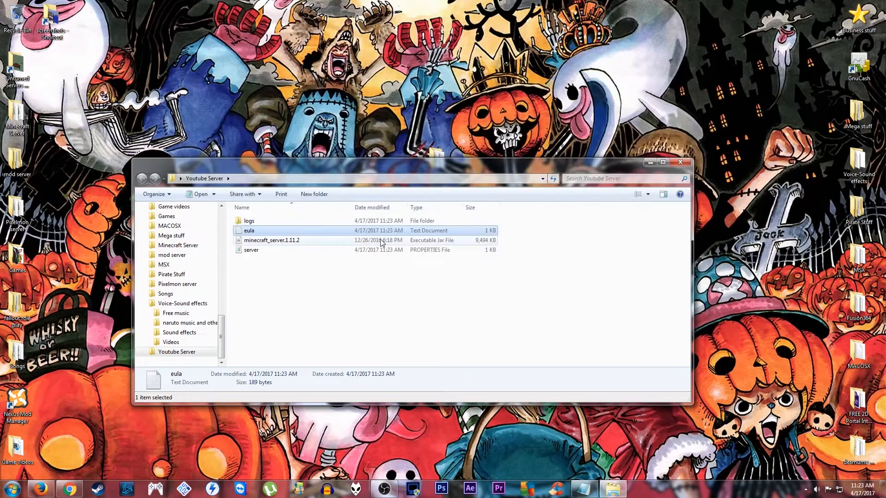
click(277, 286)
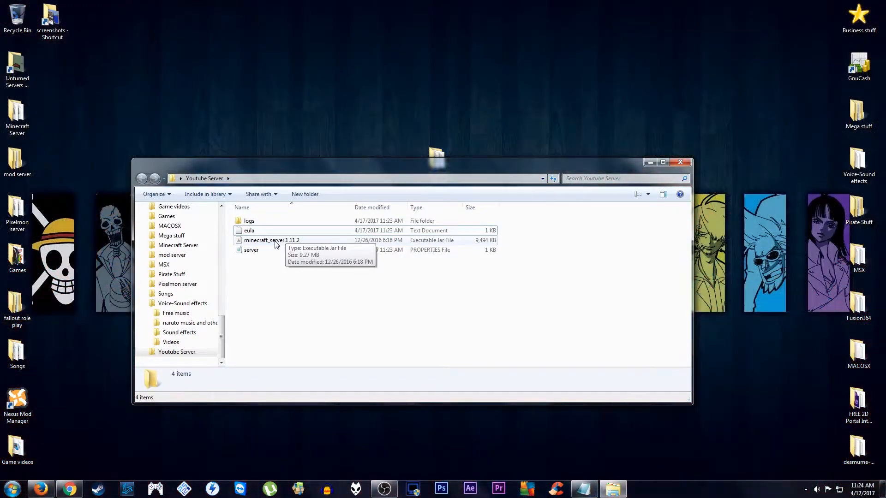
Launch minecraft_server.1.11.2 to generate the world, and shut the server down with the stop command once the spawn area is prepared
double_click(276, 241)
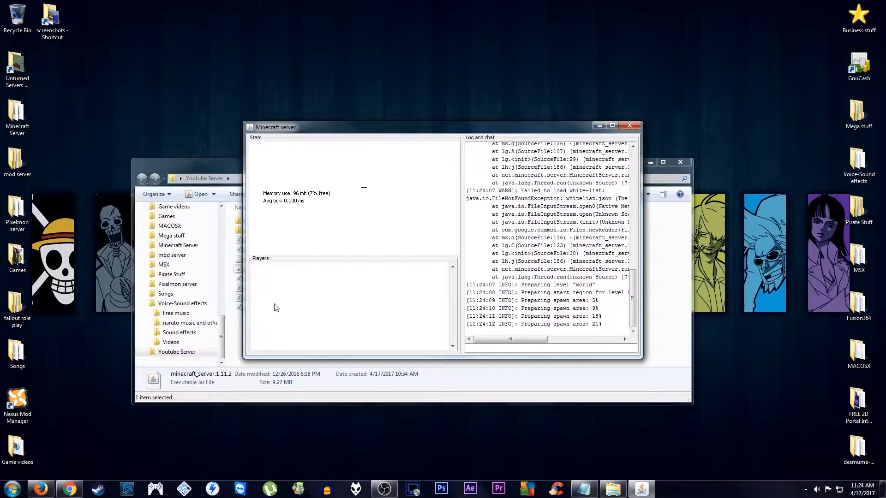
mouse_move(471, 123)
mouse_down()
mouse_move(471, 30)
mouse_move(466, 126)
mouse_up()
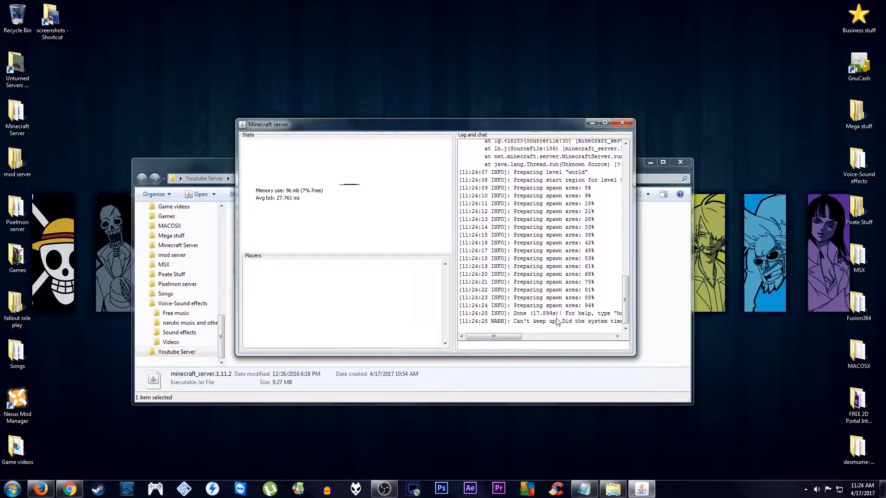
click(564, 345)
text(stop)
key(Return)
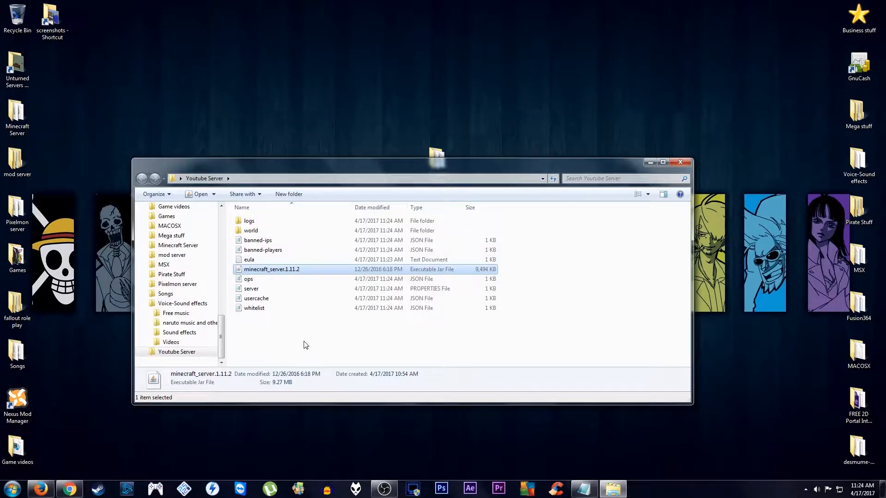
Open the server properties file in Notepad and examine the gamemode and op-permission-level settings
click(266, 291)
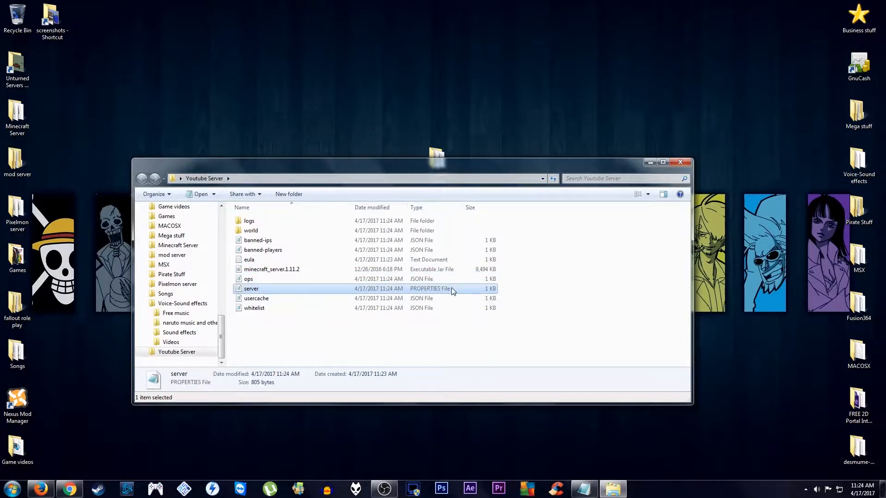
double_click(251, 289)
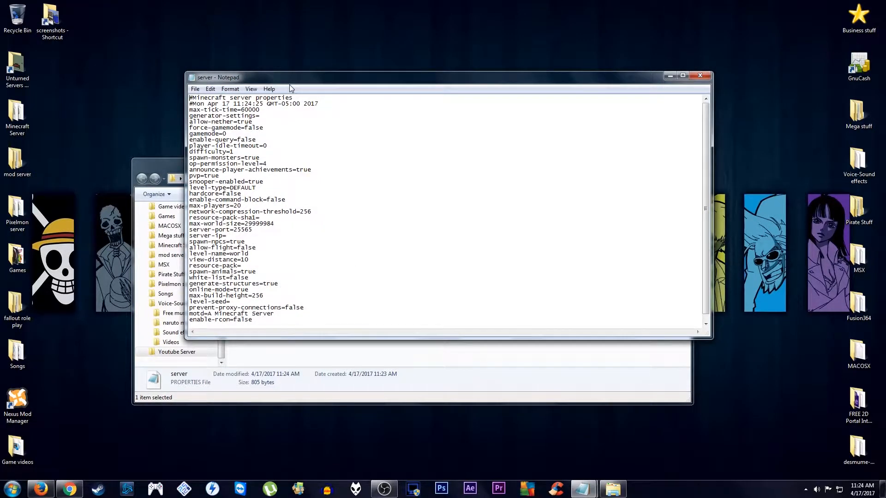
drag(289, 79, 323, 80)
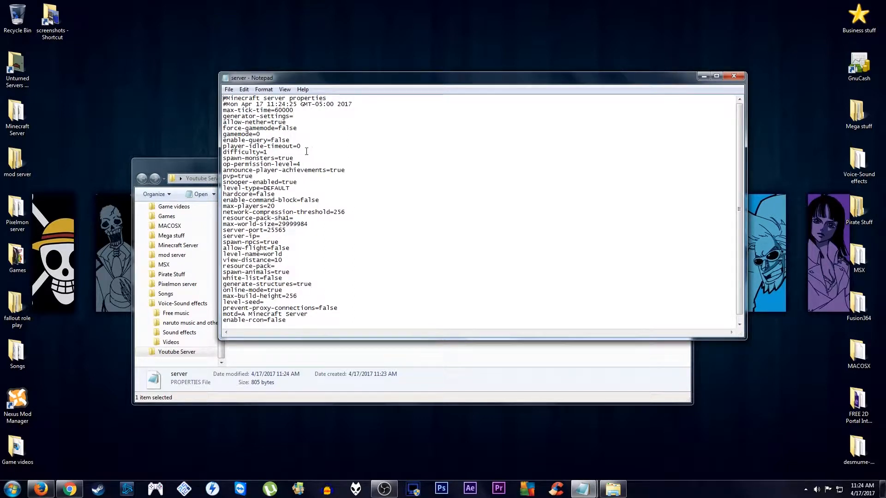
drag(260, 134, 223, 128)
click(222, 133)
click(265, 137)
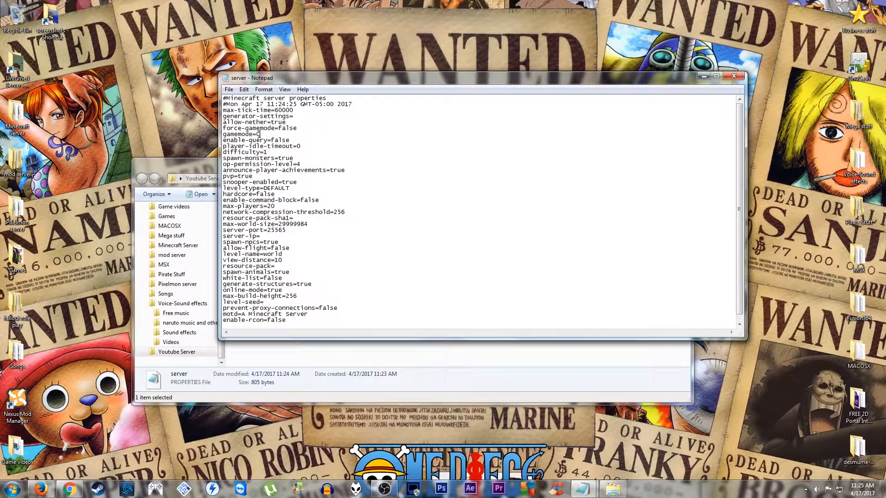
double_click(258, 134)
click(262, 135)
click(320, 164)
key(shift+Home)
Enter the computer's IP address as server-ip, set motd to "Youtube server", and save the properties file
click(271, 238)
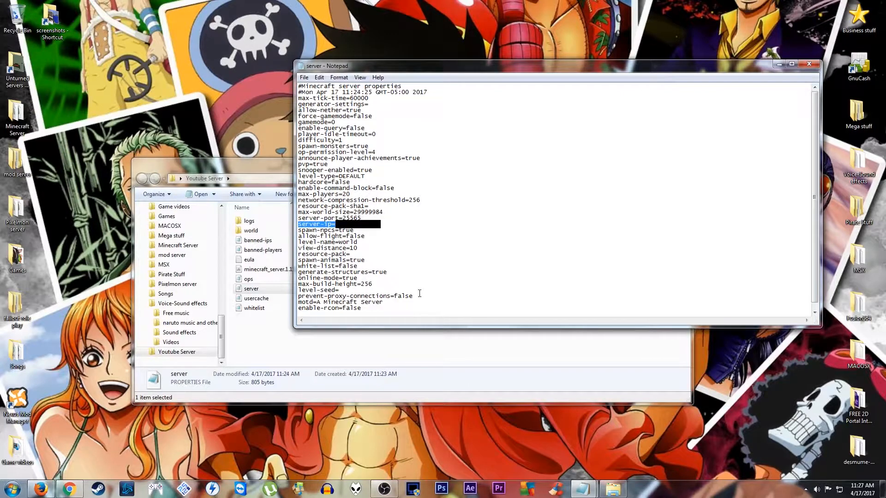
click(396, 302)
drag(397, 300, 318, 304)
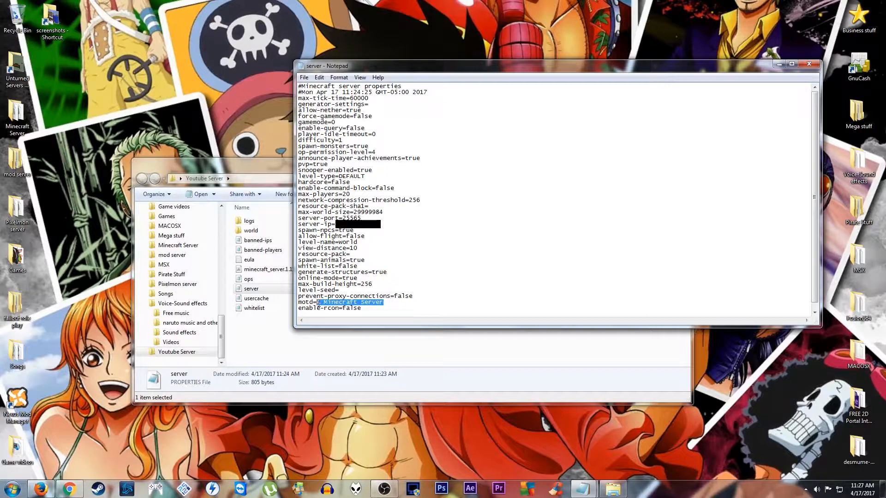
text(You)
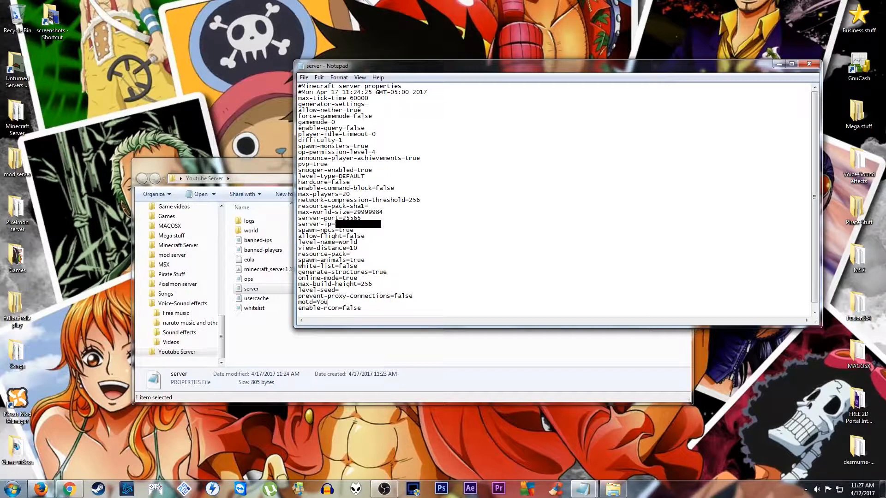
text(tube server)
click(304, 77)
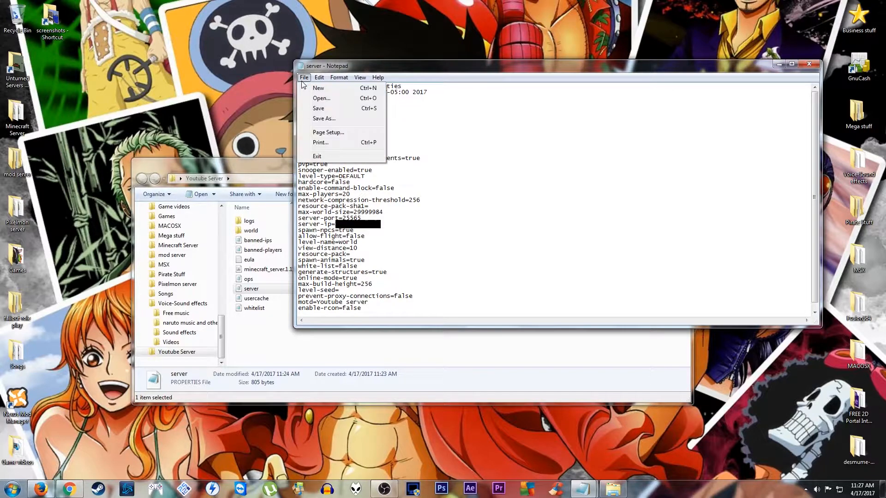
click(322, 110)
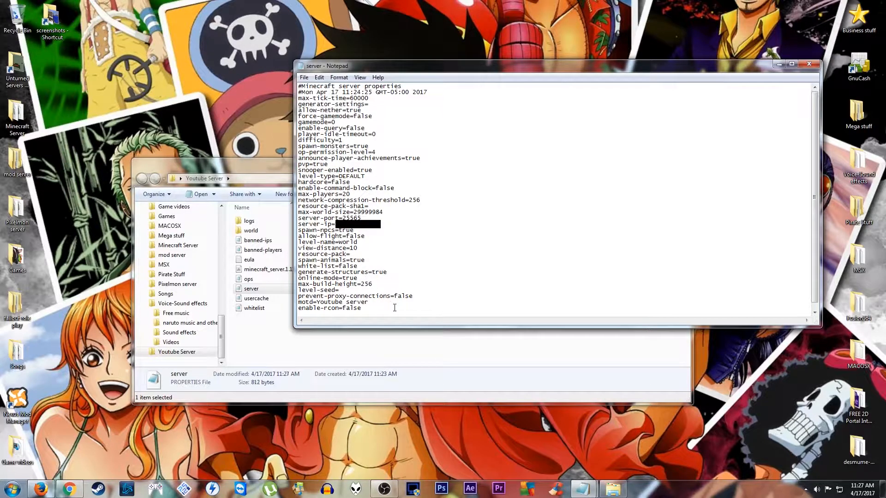
Recheck the motd and server-ip entries, then save the server properties file again and close it
drag(371, 302, 298, 304)
click(378, 305)
drag(382, 225, 298, 224)
click(303, 79)
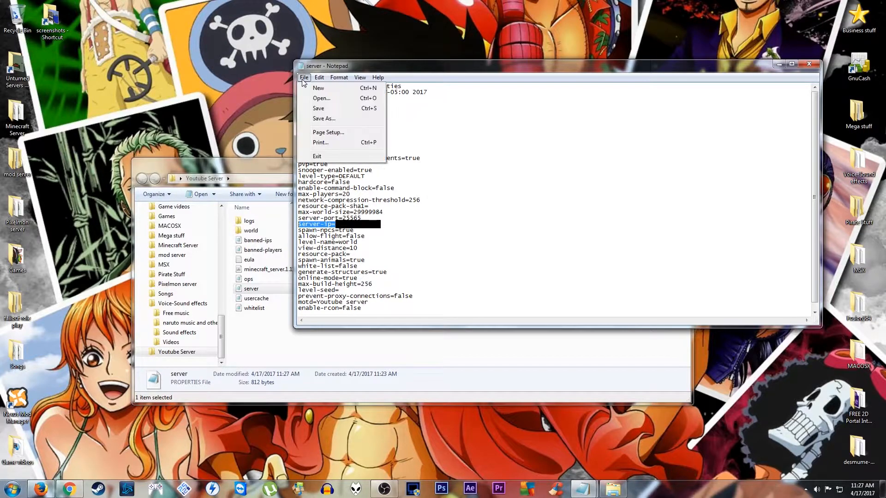
click(322, 109)
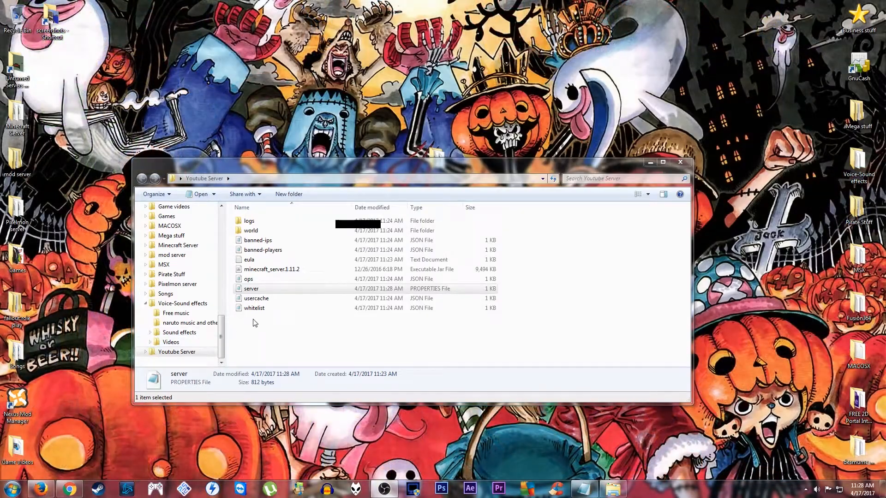
Start the configured Minecraft server from minecraft_server.1.11.2 in the Youtube Server folder
click(275, 272)
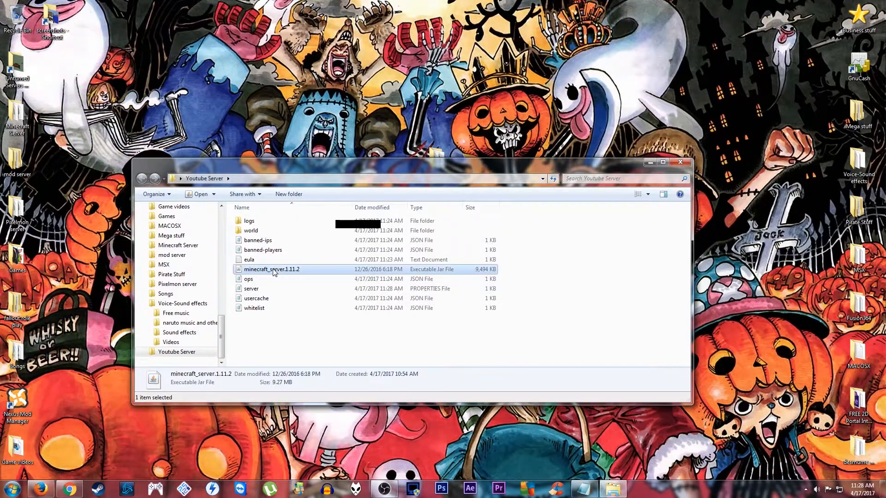
double_click(275, 273)
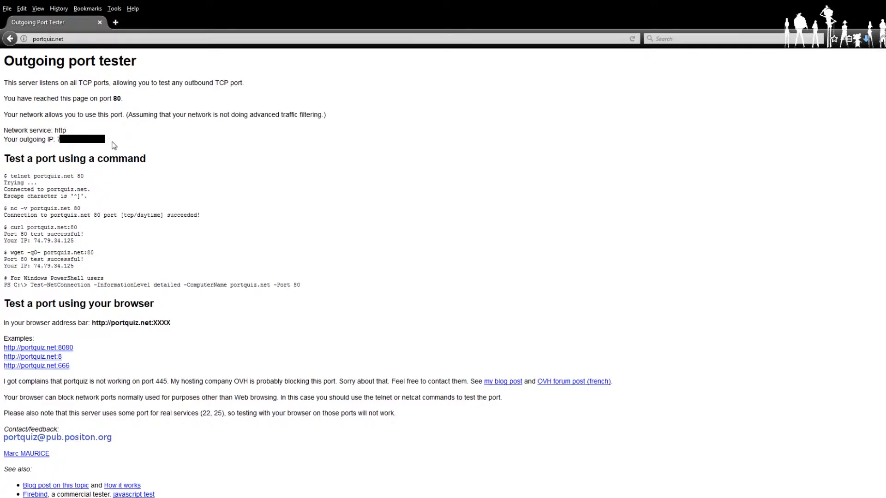
Locate and highlight the computer's outgoing IP address on the portquiz.net page
drag(111, 144, 7, 148)
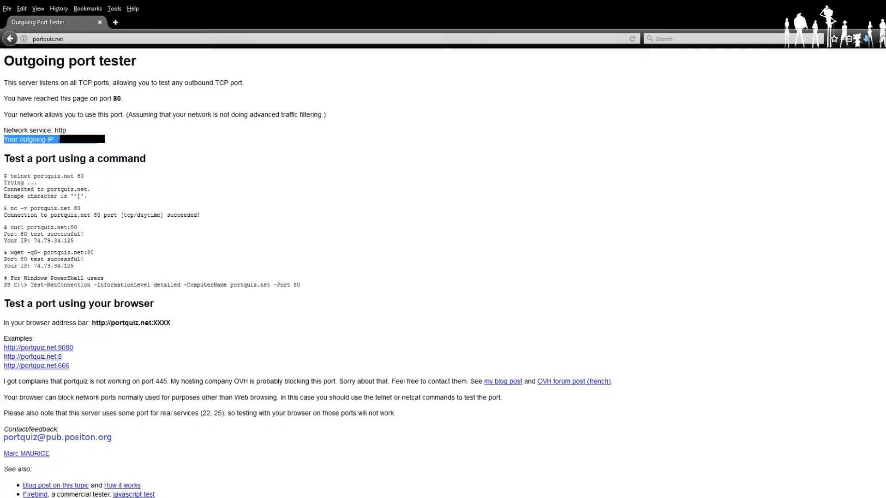
double_click(102, 140)
click(114, 148)
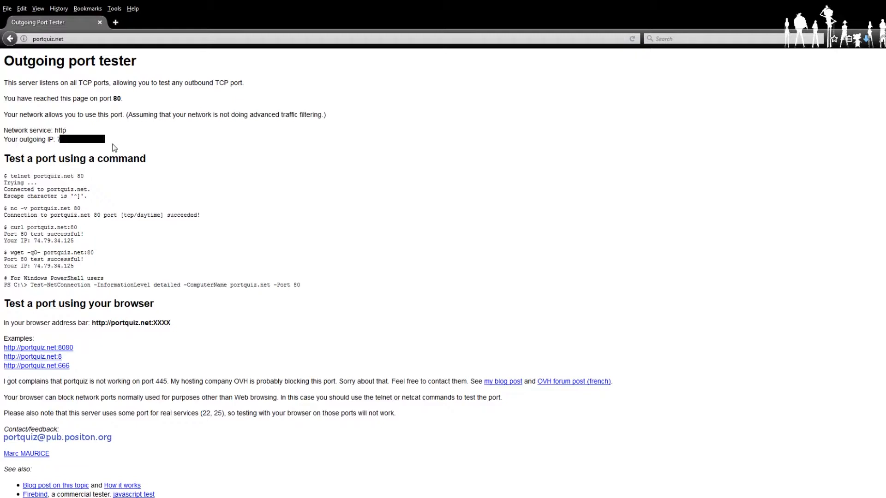
drag(113, 146, 59, 143)
click(121, 144)
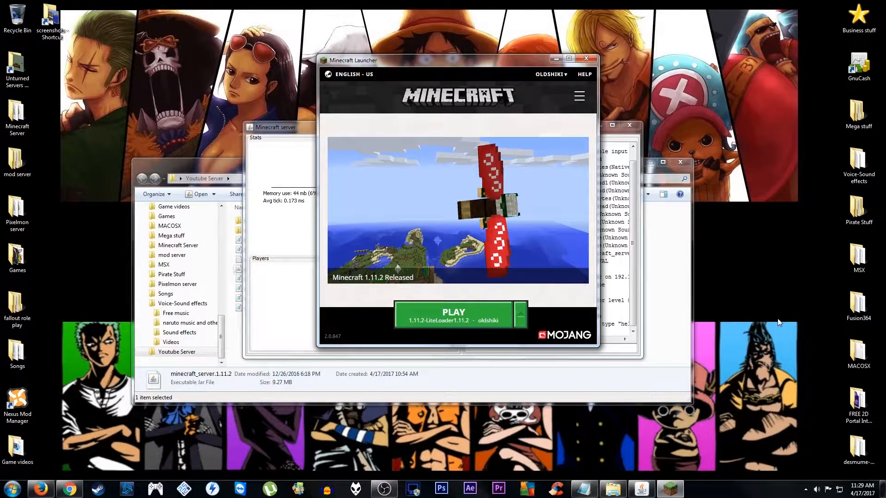
Switch to the Minecraft Launcher, start the 1.11.2-LiteLoader1.11.2 profile, and open the multiplayer server list
drag(486, 68, 435, 92)
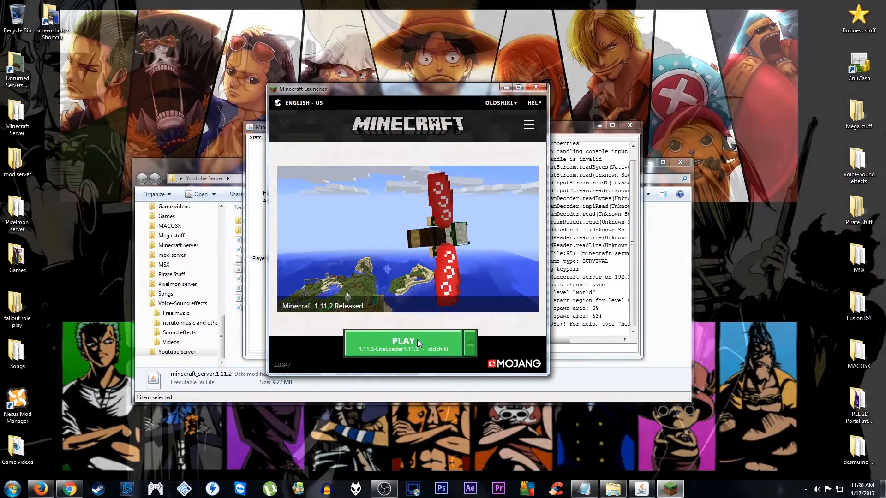
click(418, 341)
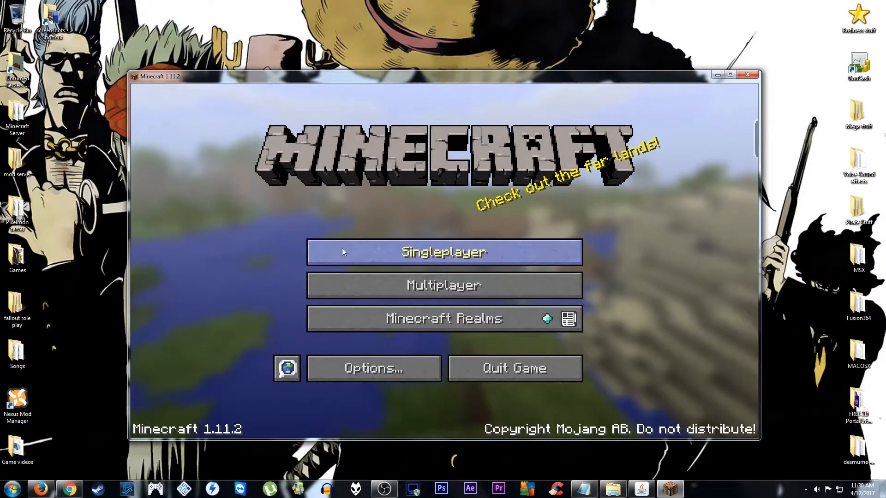
click(434, 287)
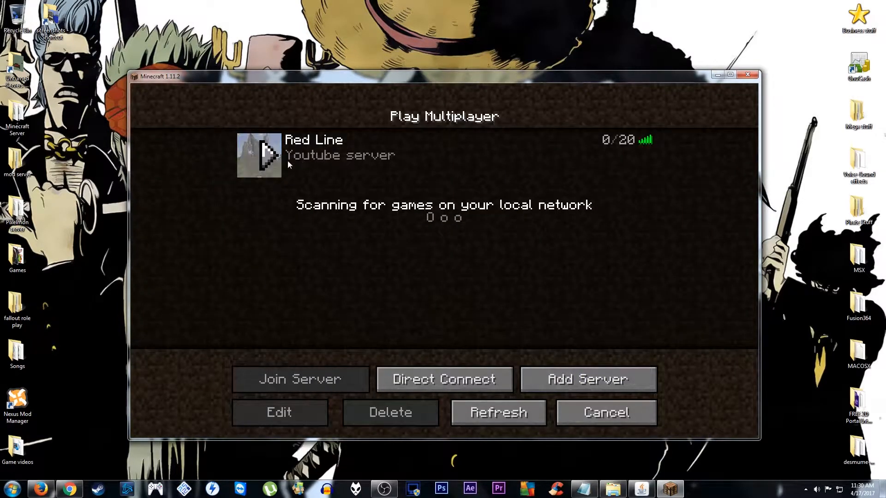
mouse_move(264, 169)
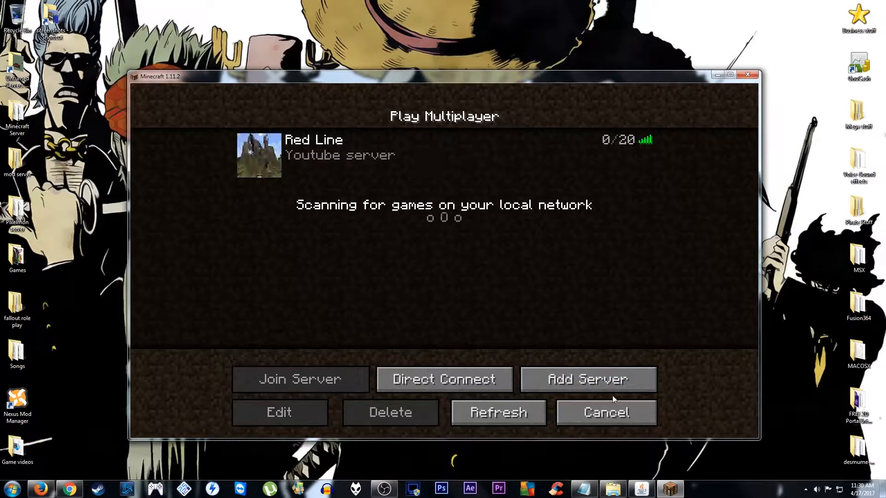
Add a multiplayer server entry named Minecraft Server, pasting the outgoing IP address as its server address
click(592, 386)
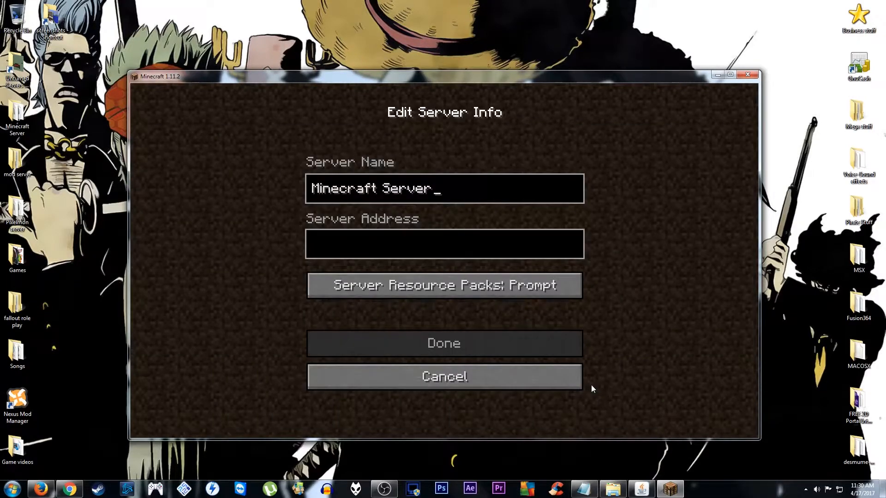
click(398, 234)
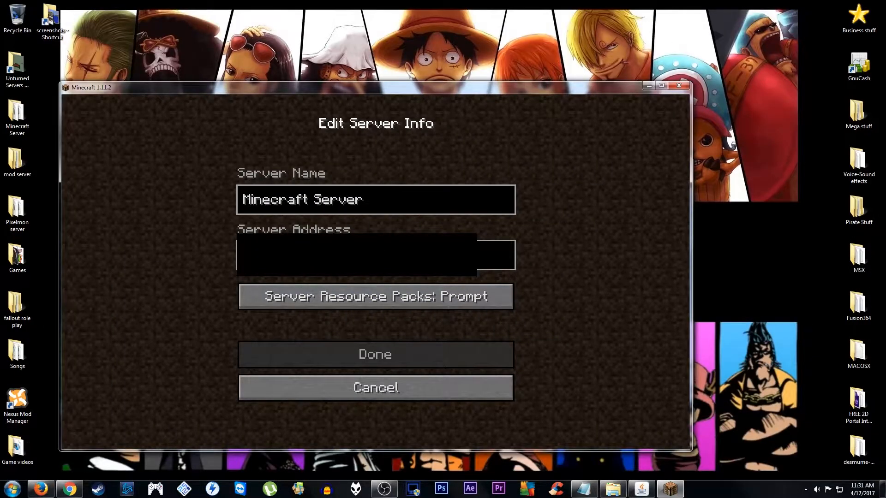
key(ctrl+v)
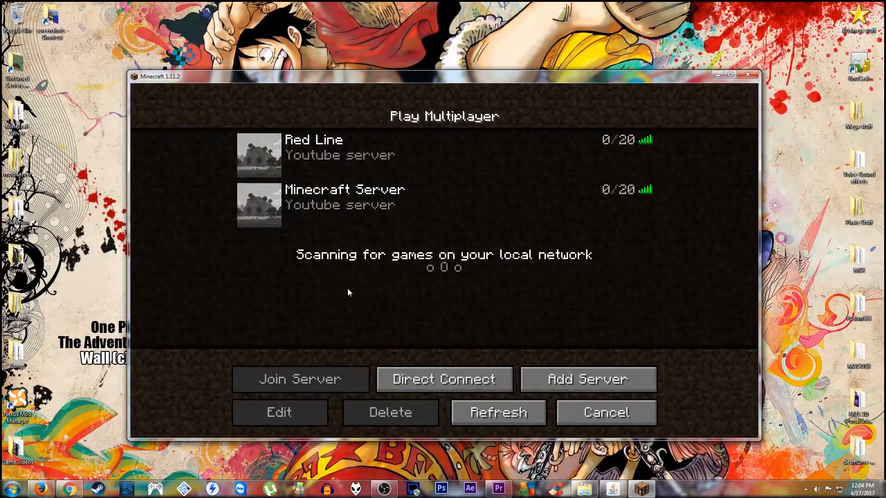
Join Minecraft Server from the multiplayer list and walk around its world to test the connection
click(422, 204)
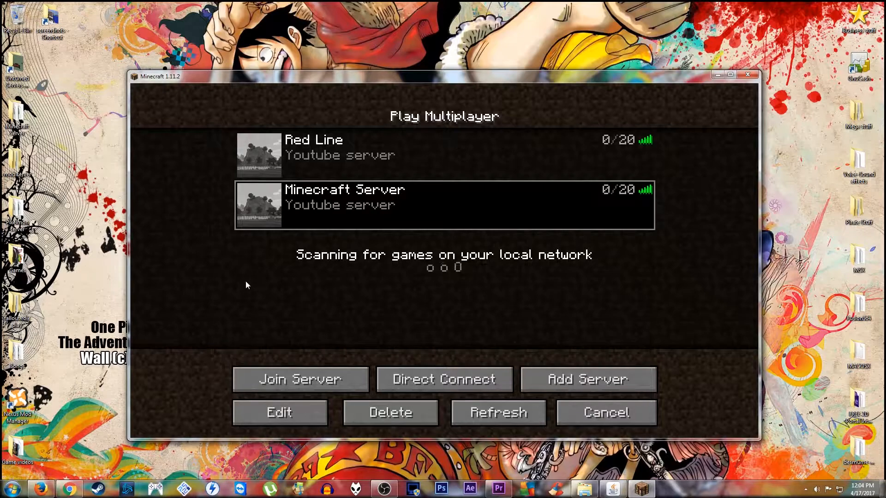
click(287, 382)
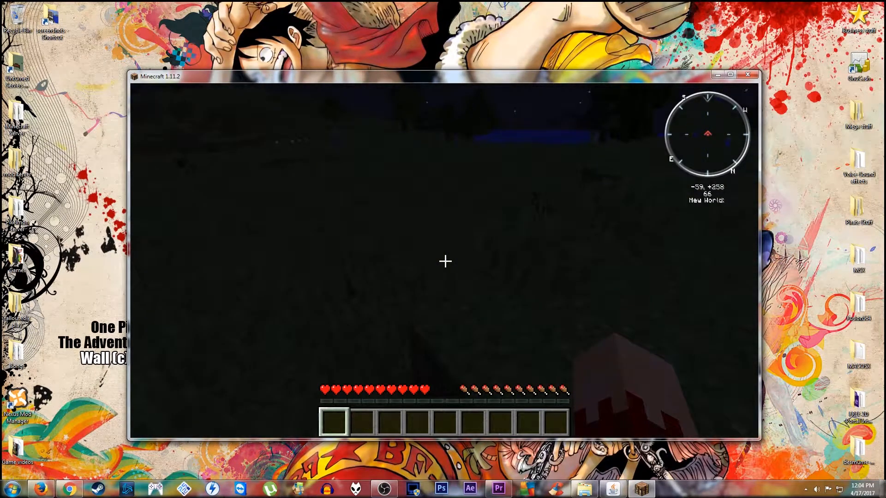
key(s)
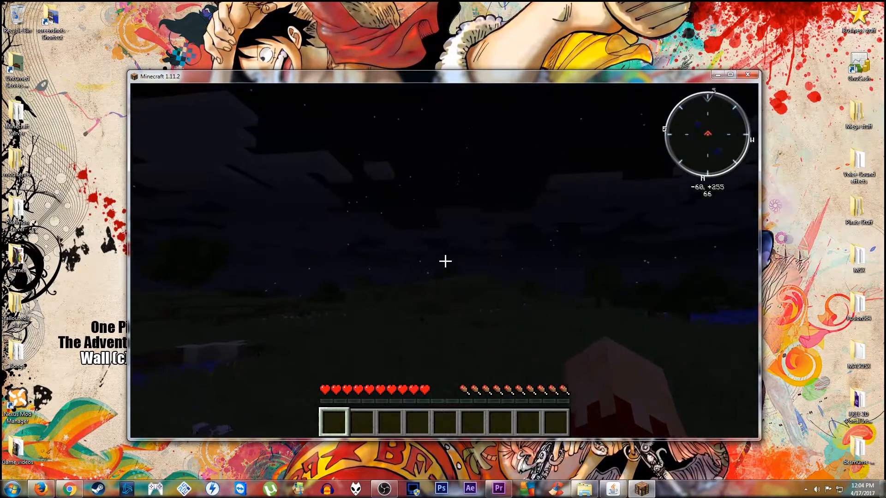
key(w)
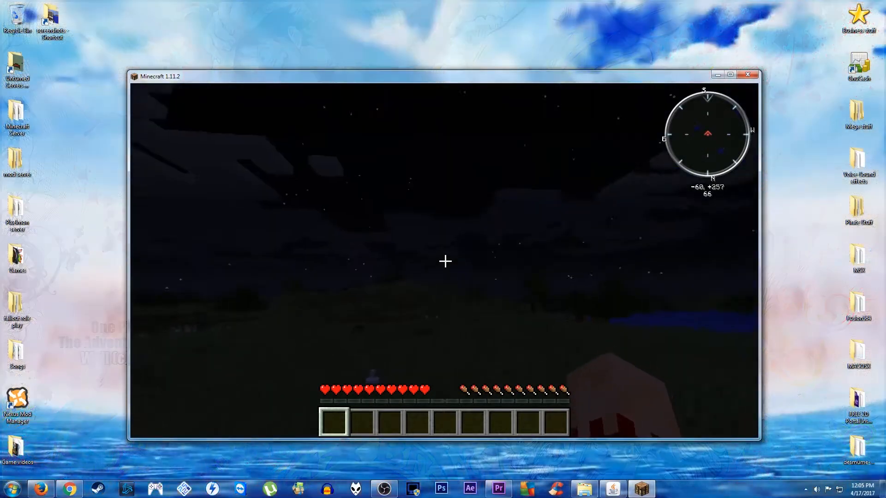
key(w)
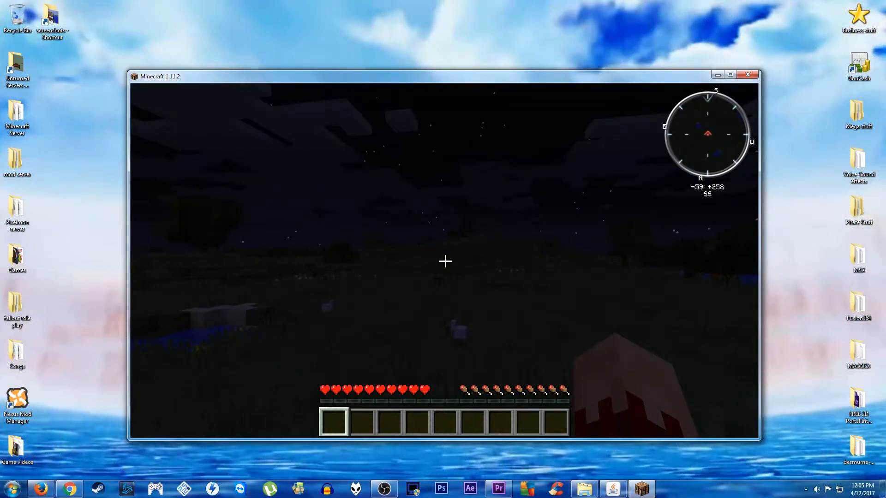